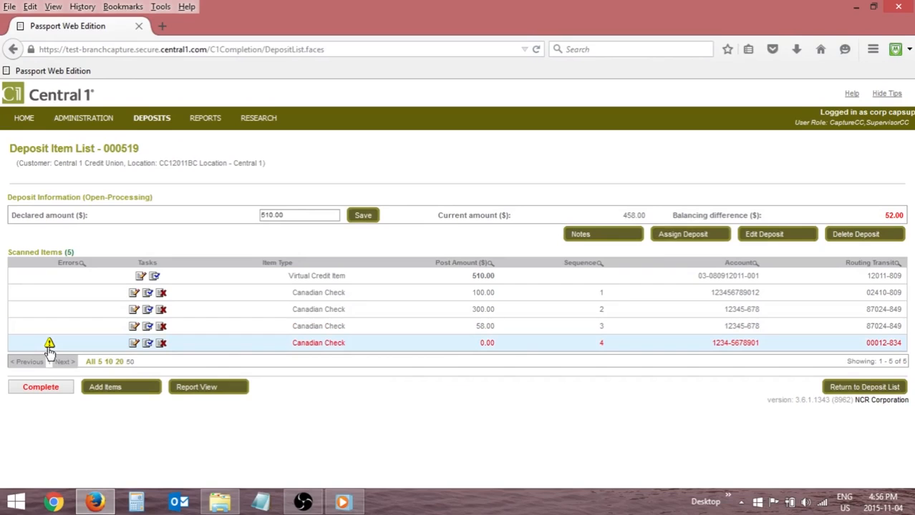
Open the flagged cheque with sequence 4 in the item editor and delete it from the deposit.
left_click(133, 346)
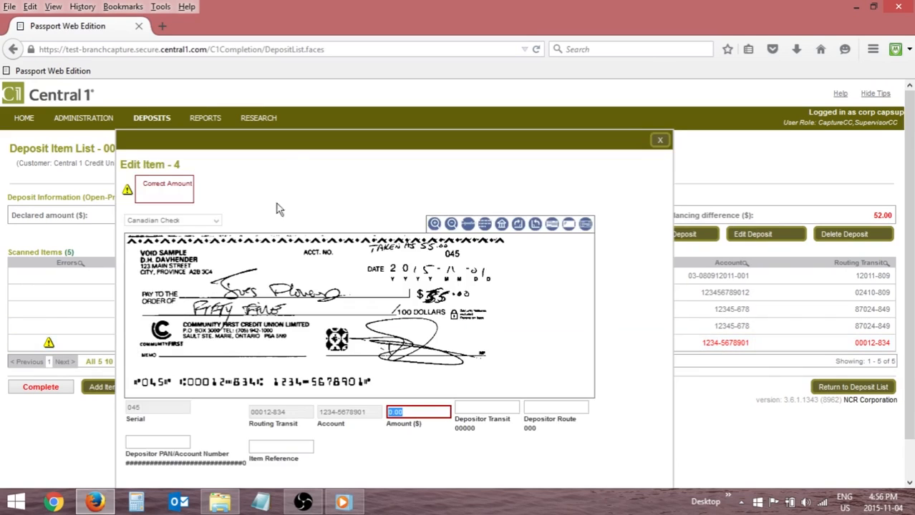
left_click_drag(291, 151, 328, 106)
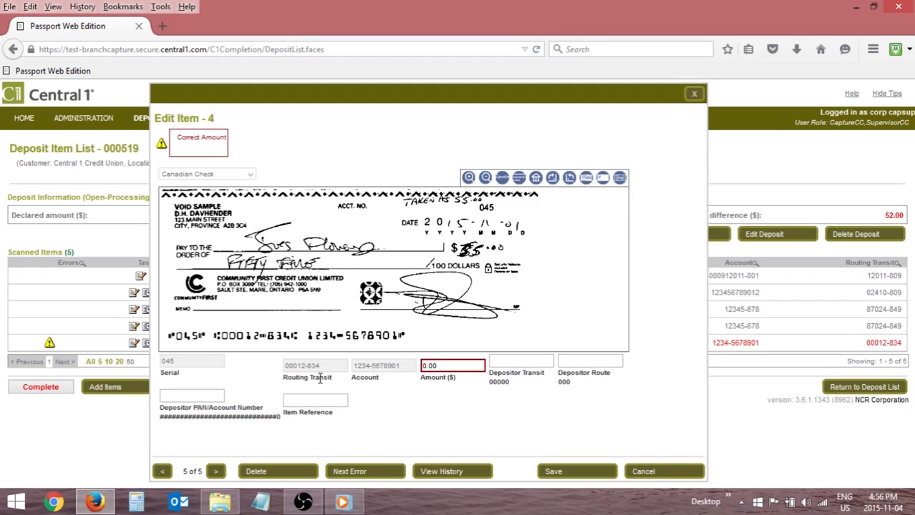
left_click(281, 472)
left_click(441, 261)
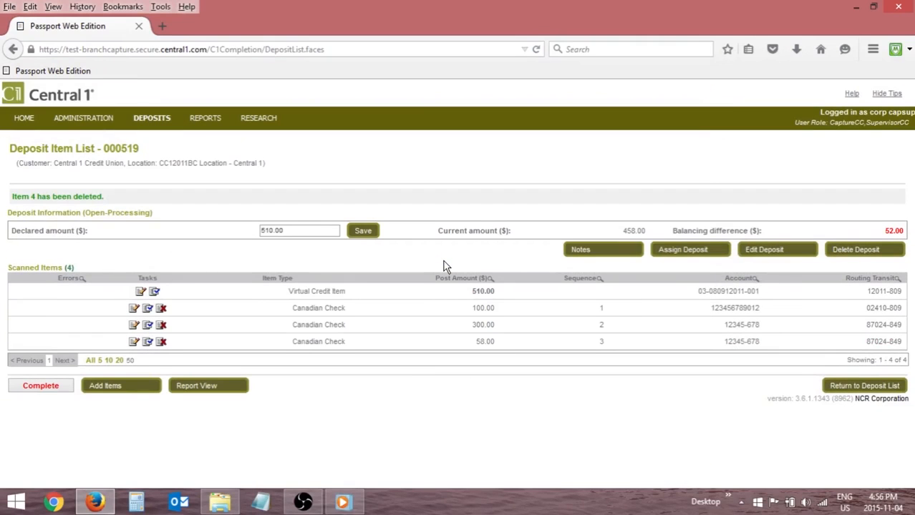
Add the replacement cheque to the deposit, set its amount to 55.00 and save the item.
left_click(144, 389)
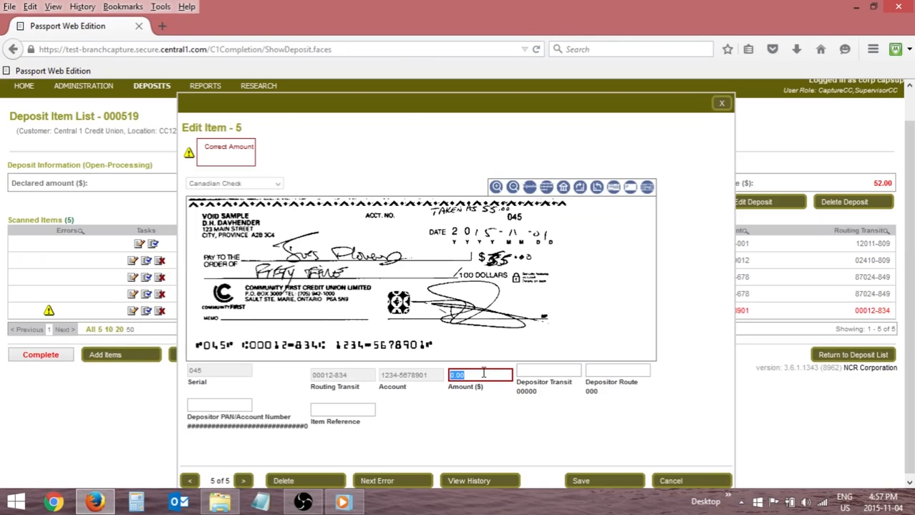
type("55.00")
left_click(598, 483)
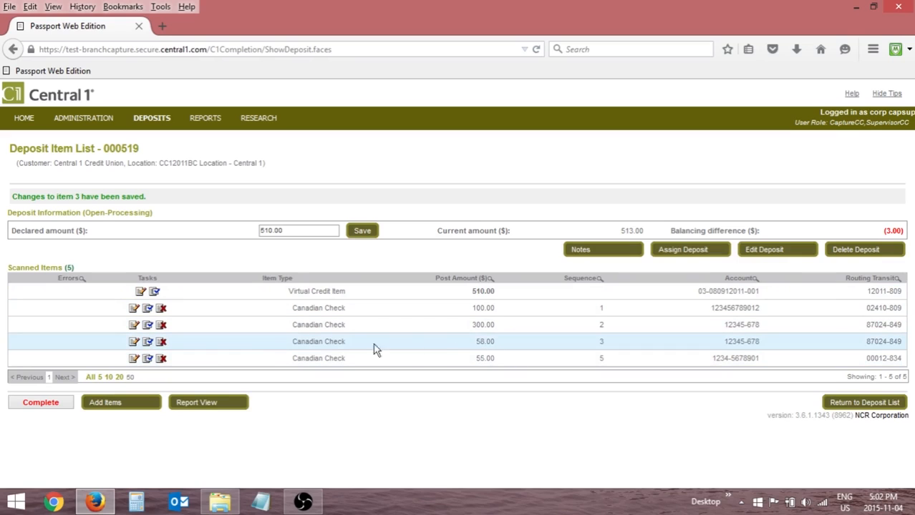
Correct the amount of the cheque with sequence 3 to 55.00 and save the item.
left_click(133, 342)
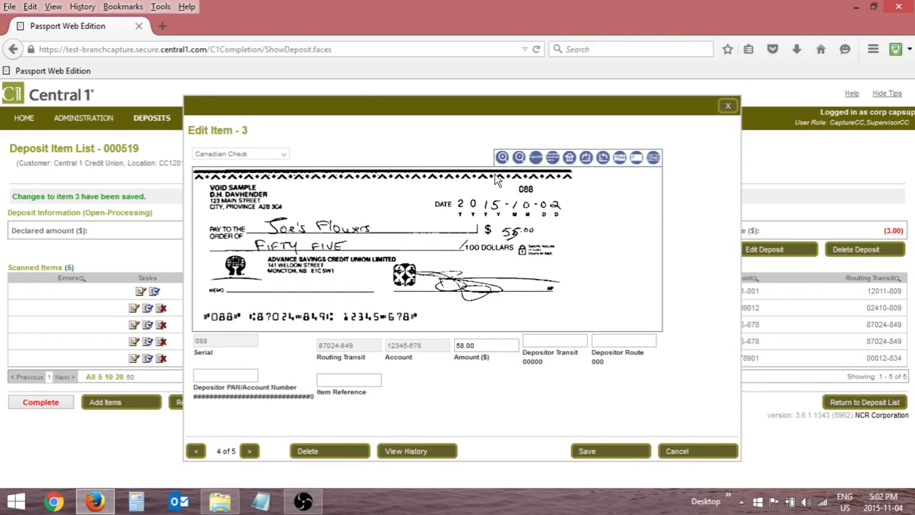
left_click(485, 345)
type("55.00")
left_click(588, 453)
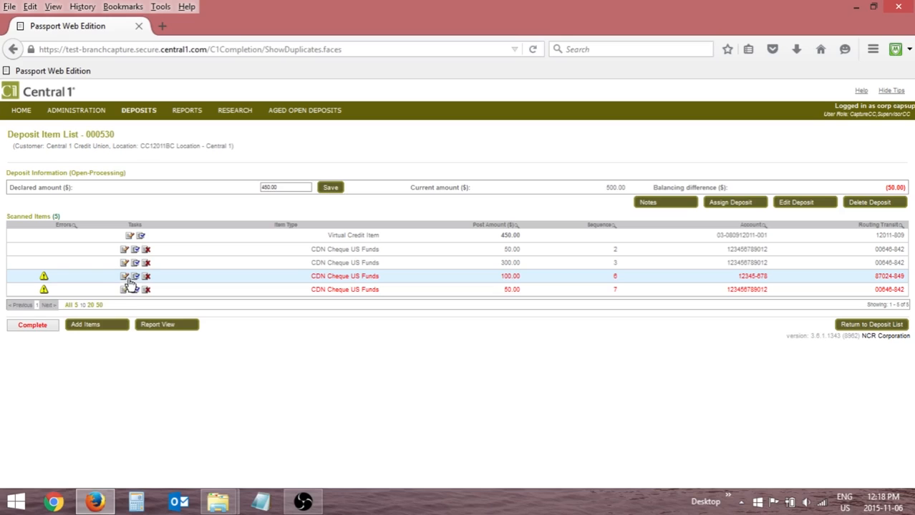
Compare the flagged US-funds cheques with their duplicates and delete the duplicate item 7 from the deposit.
left_click(124, 277)
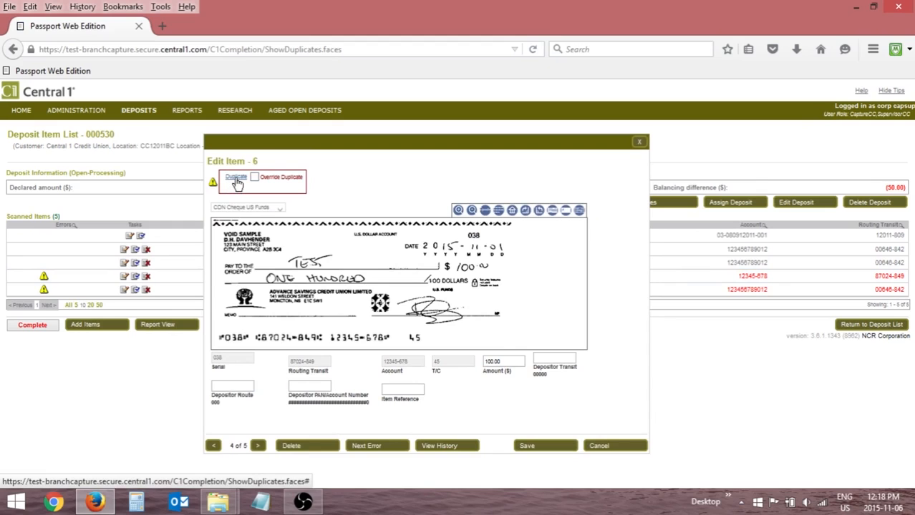
left_click(236, 179)
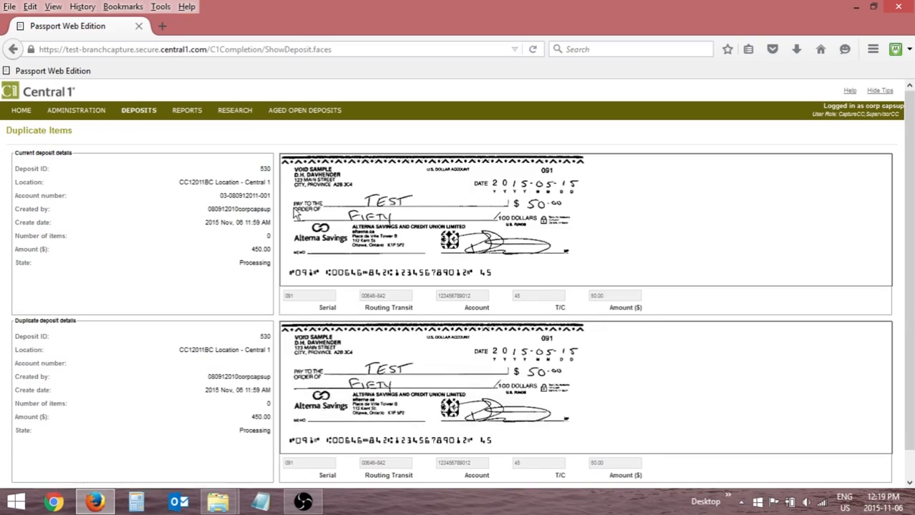
scroll(294, 211, "down", 1)
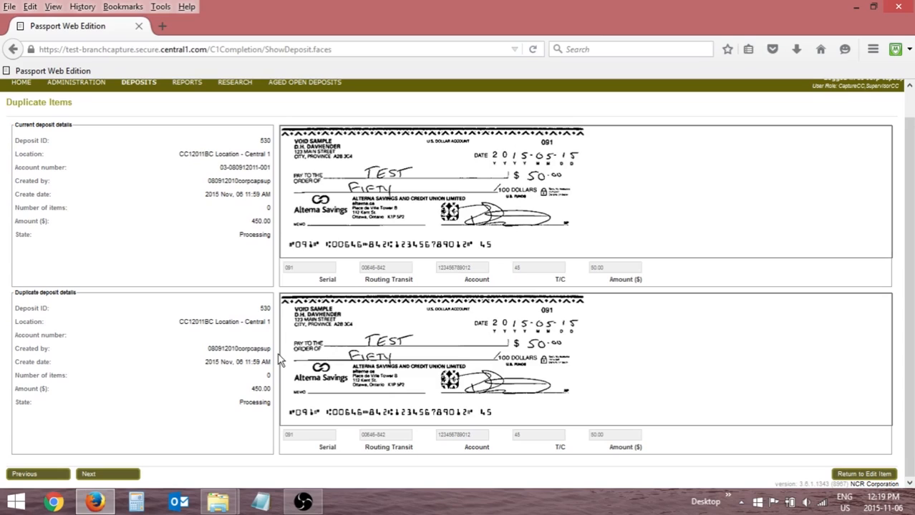
left_click(847, 476)
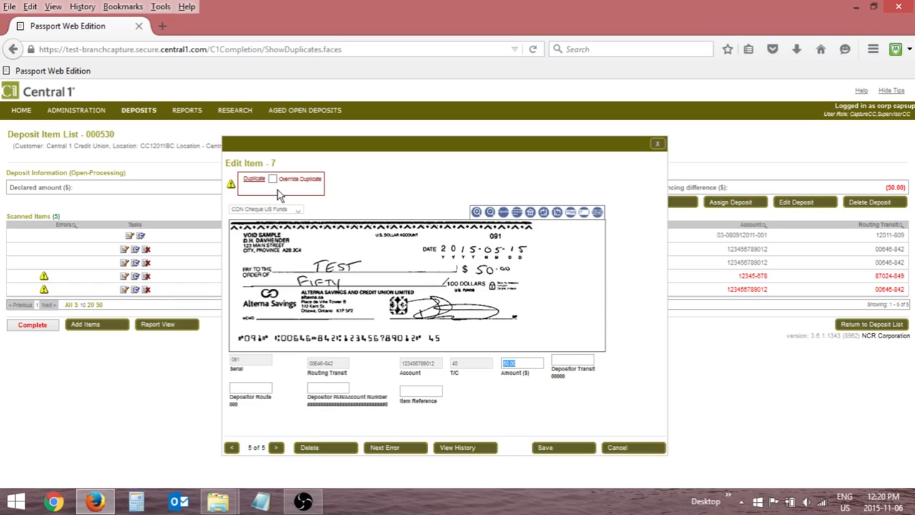
left_click(346, 449)
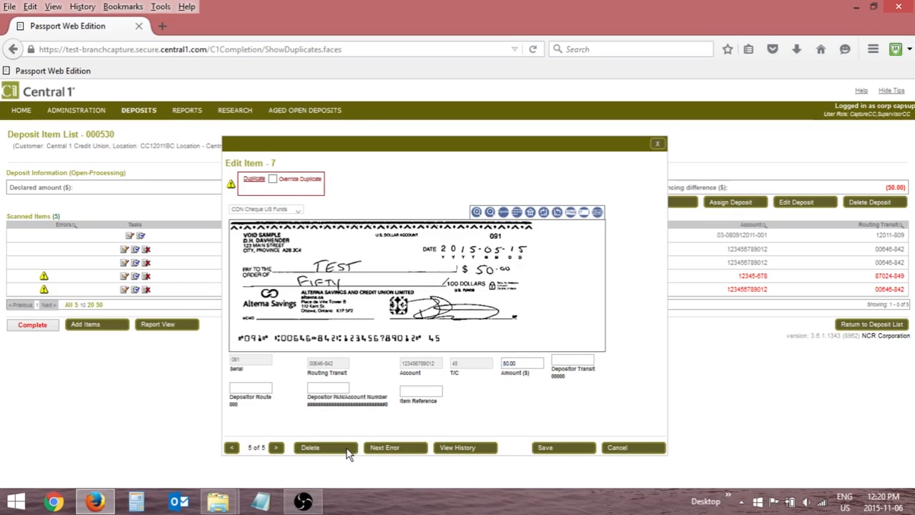
left_click(439, 260)
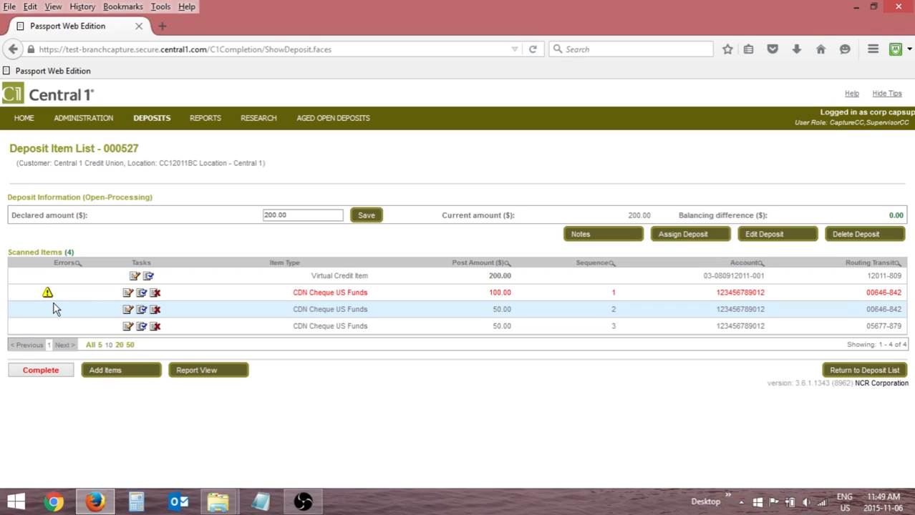
Examine the image quality test results for the flagged cheque with sequence 1 and return to editing the item.
left_click(127, 293)
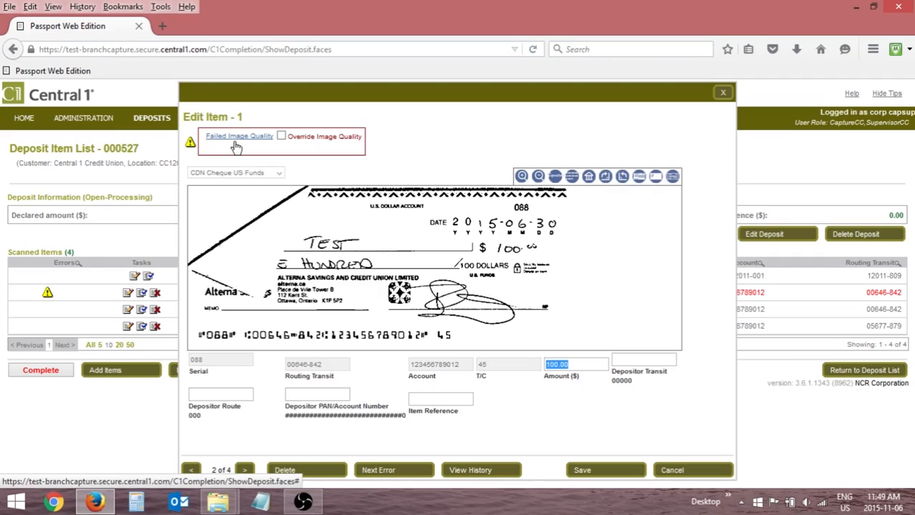
left_click(236, 137)
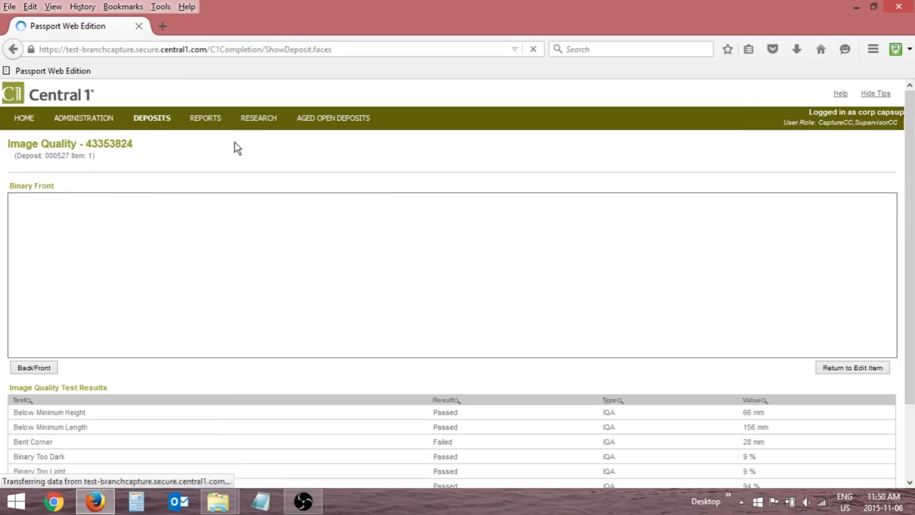
scroll(257, 236, "down", 3)
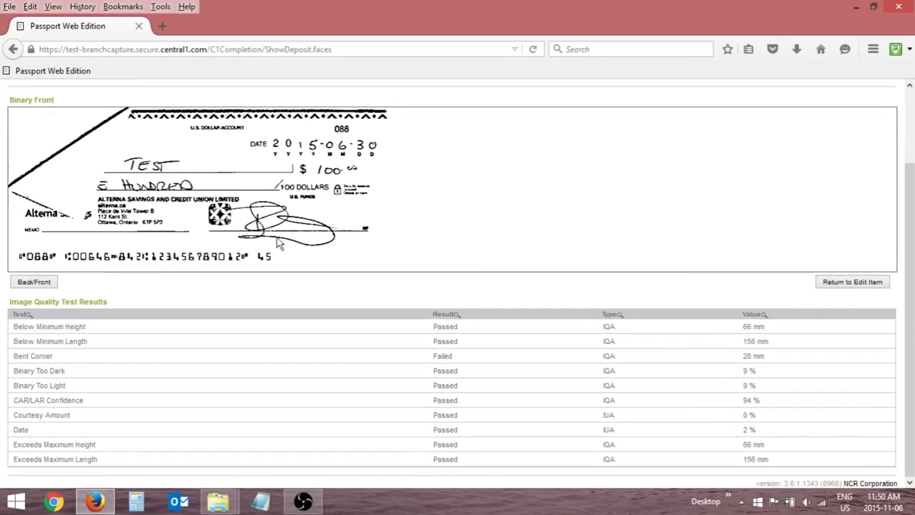
left_click(880, 282)
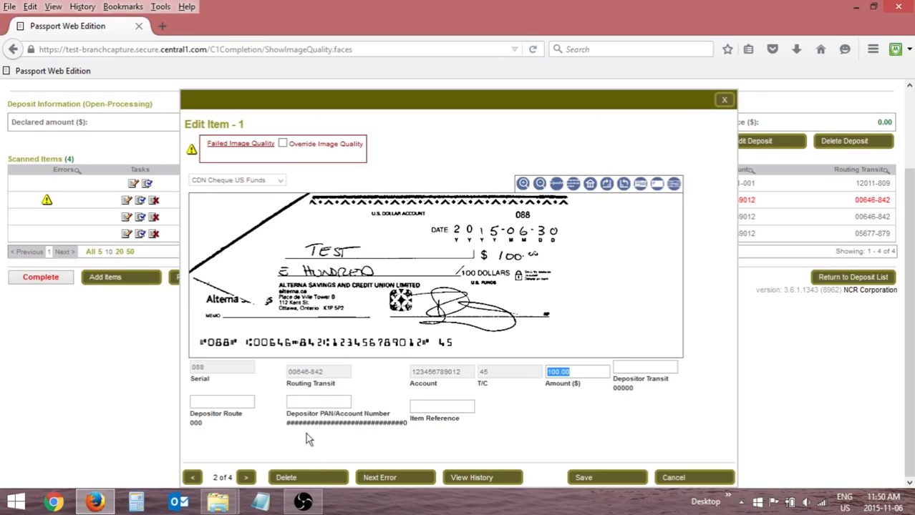
Delete the poorly scanned item 1 from the deposit and start adding a replacement item.
left_click(318, 478)
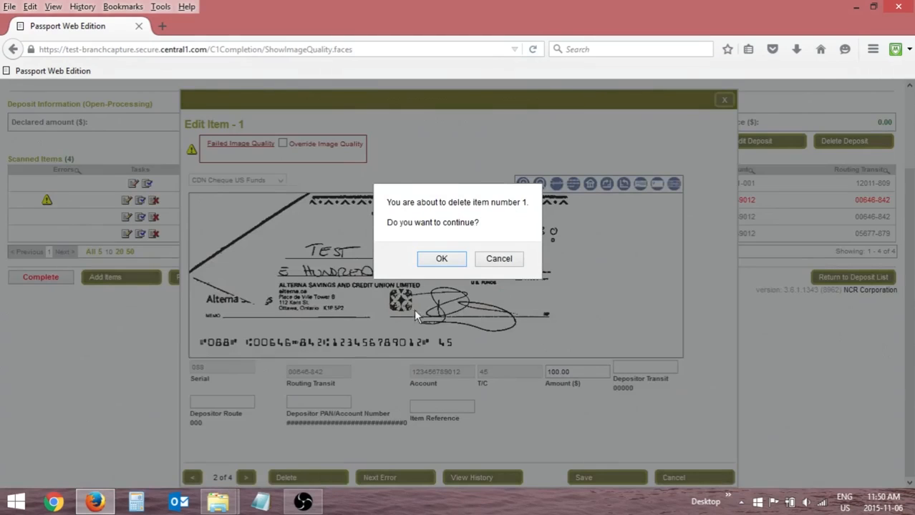
left_click(436, 262)
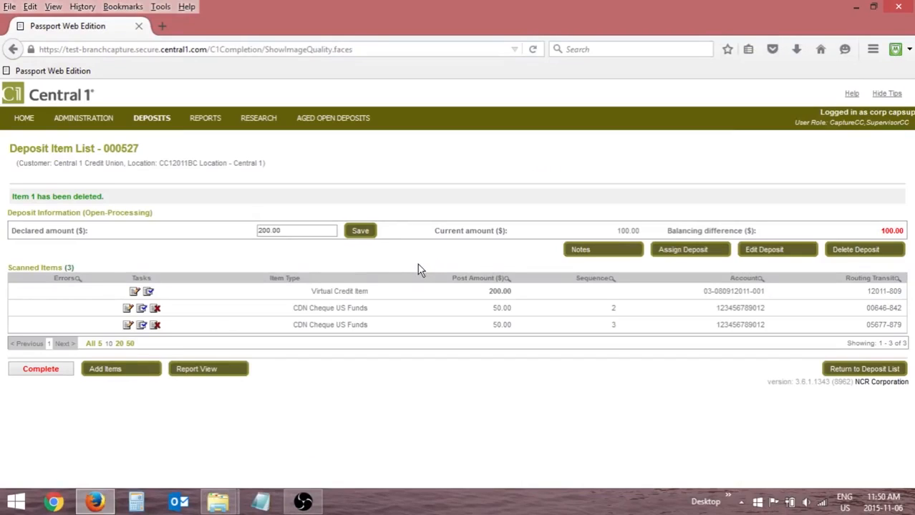
left_click(123, 375)
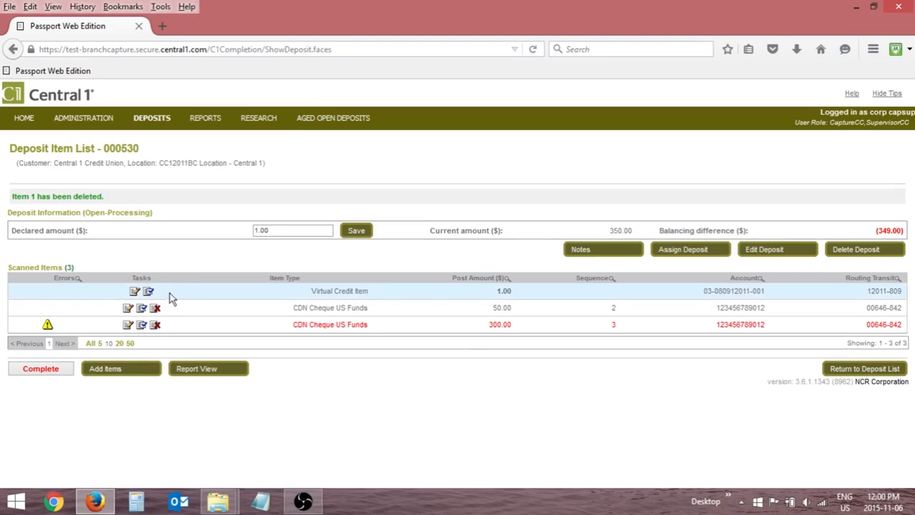
Override the failed image quality on the 300.00 cheque with sequence 3 and save the item.
left_click(128, 326)
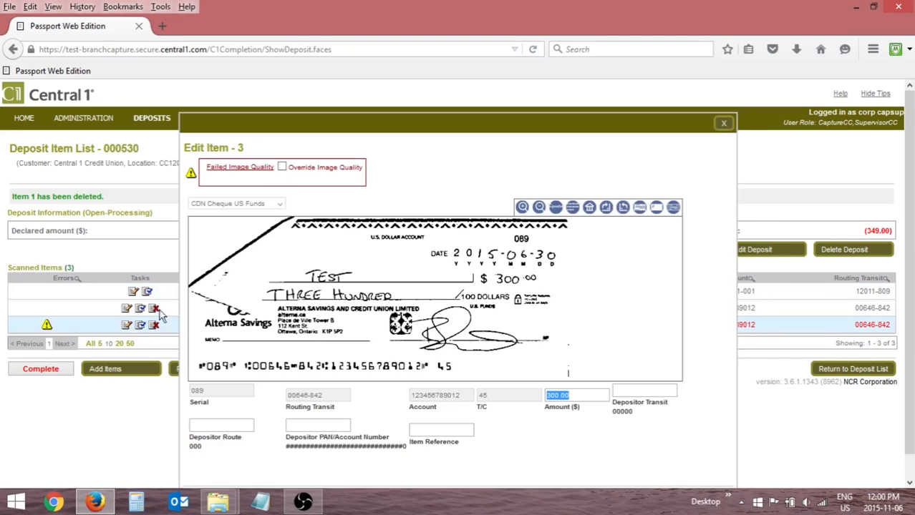
left_click(282, 168)
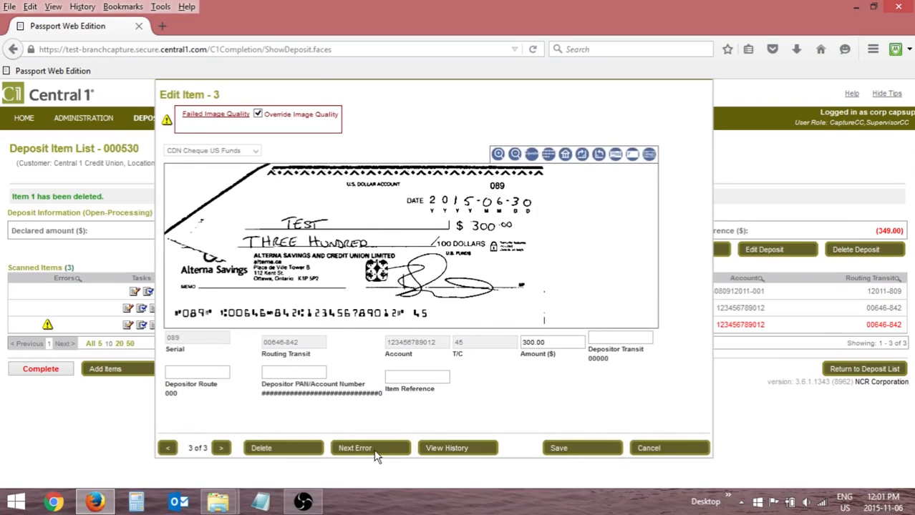
left_click(569, 450)
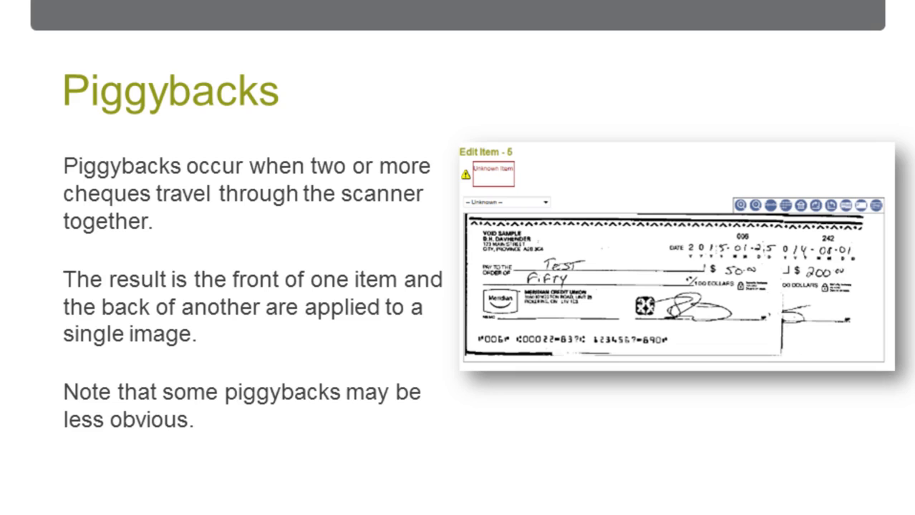
key("Right")
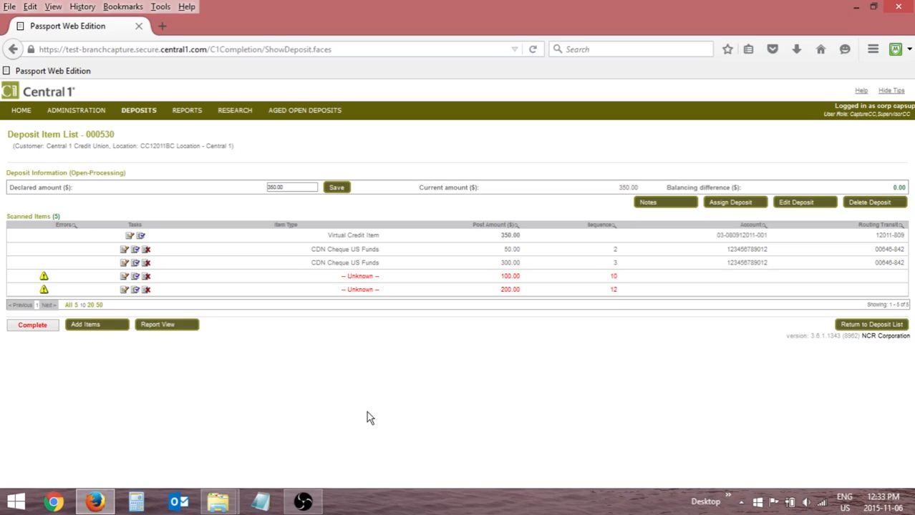
Open the unknown item with sequence 10 in the item editor and delete it from the deposit.
left_click(123, 277)
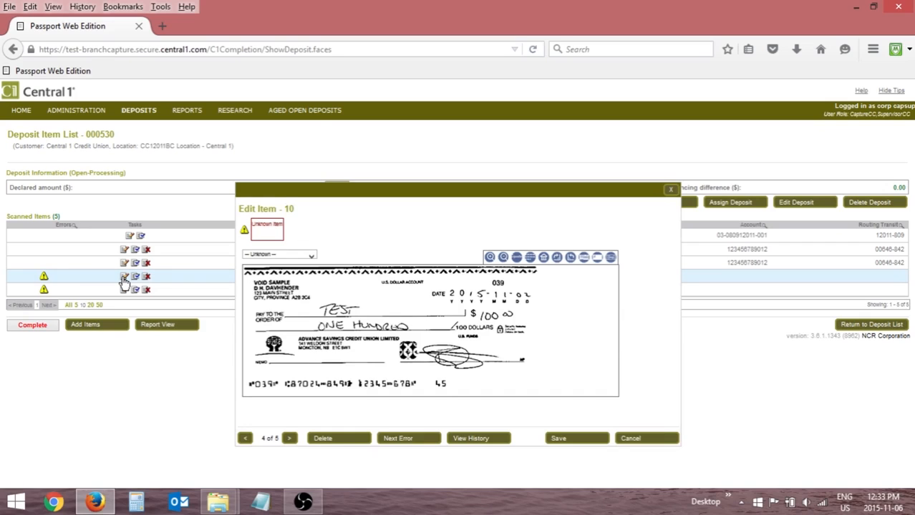
left_click(324, 438)
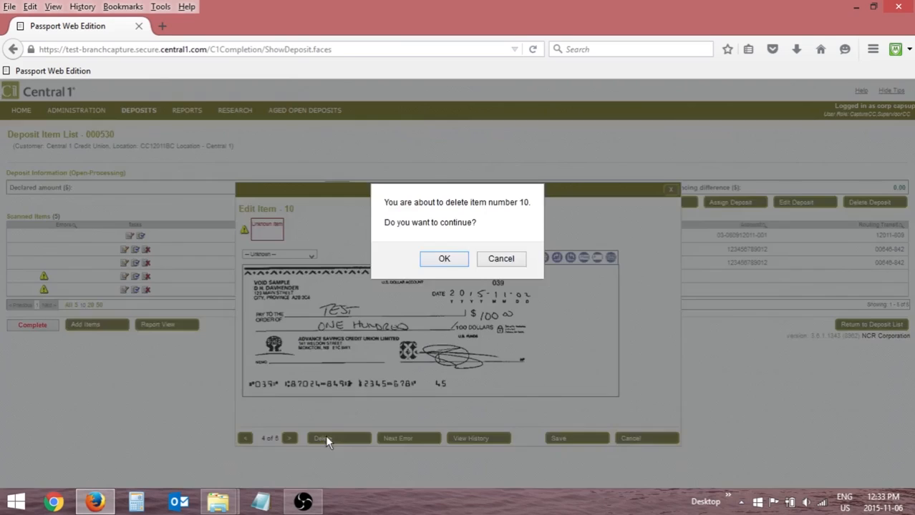
left_click(438, 259)
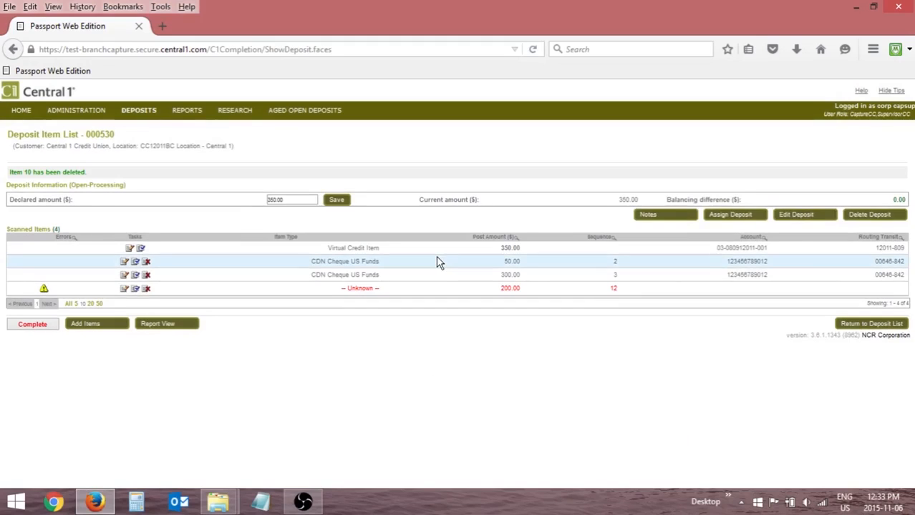
Start adding a replacement item to the deposit.
left_click(91, 329)
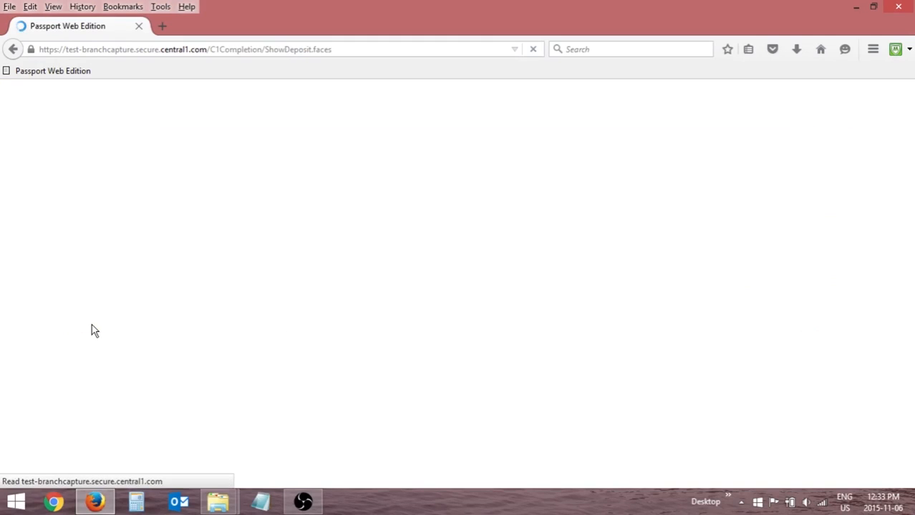